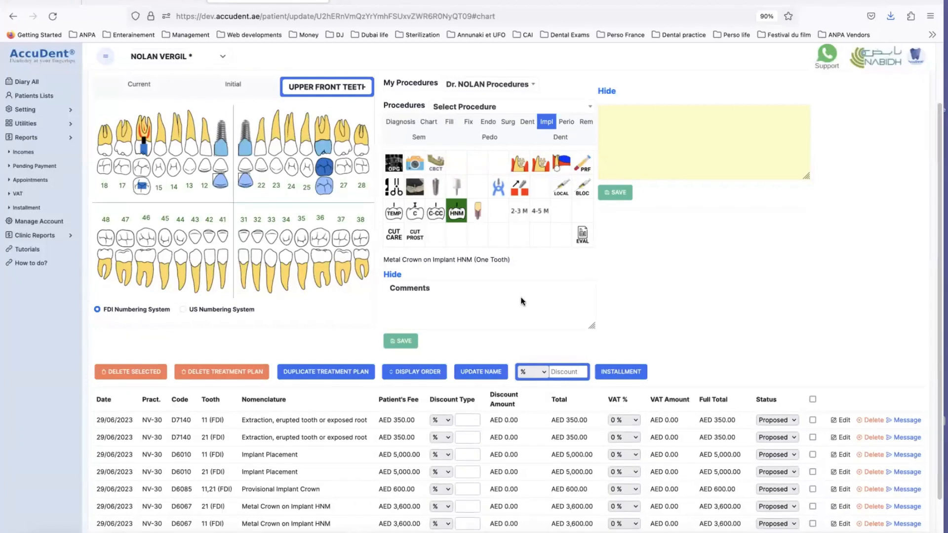
Step: Select all procedures in the UPPER FRONT TEETH ON IMPLANTS treatment plan and open its installment settings
{"action": "left_click", "coordinate": [522, 302]}
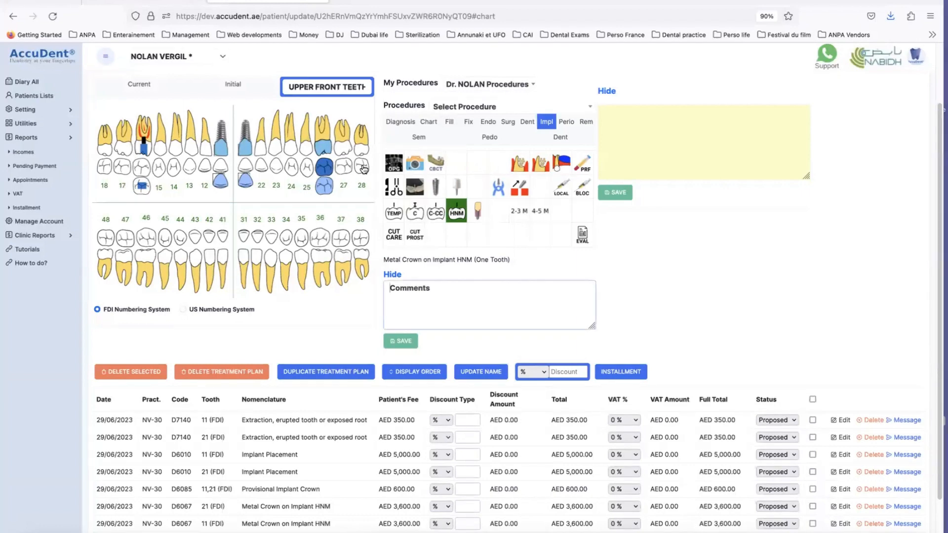
{"action": "left_click", "coordinate": [338, 87]}
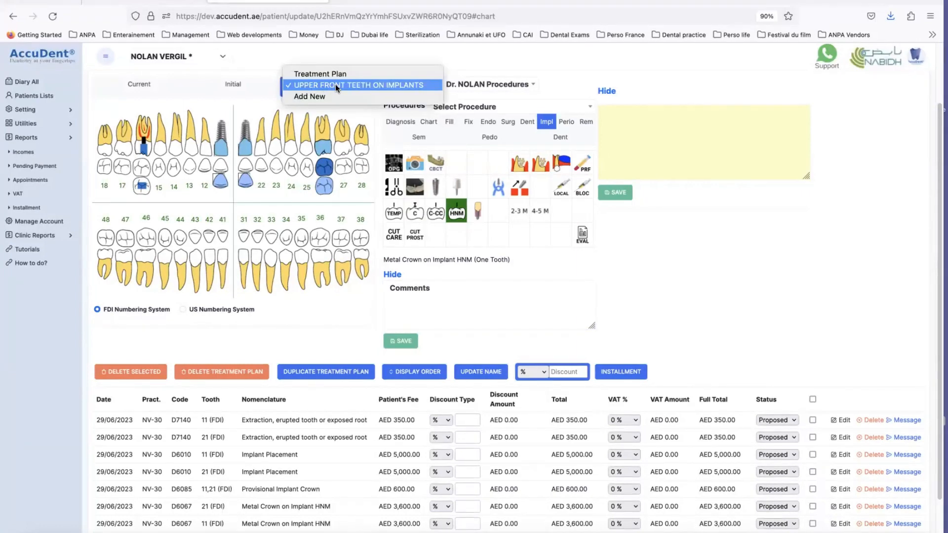
{"action": "left_click", "coordinate": [391, 86]}
{"action": "scroll", "coordinate": [312, 414], "scroll_direction": "down", "scroll_amount": 2}
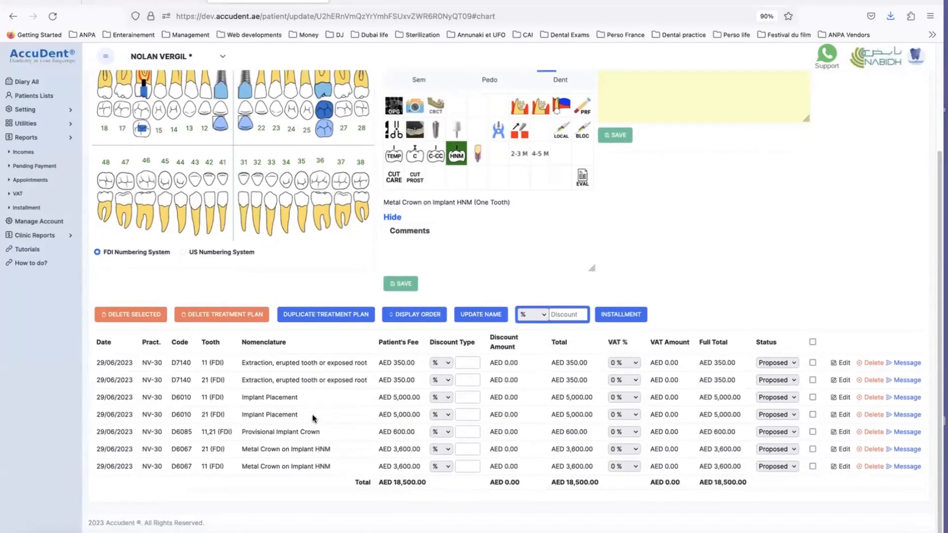
{"action": "left_click_drag", "start_coordinate": [325, 370], "coordinate": [333, 468]}
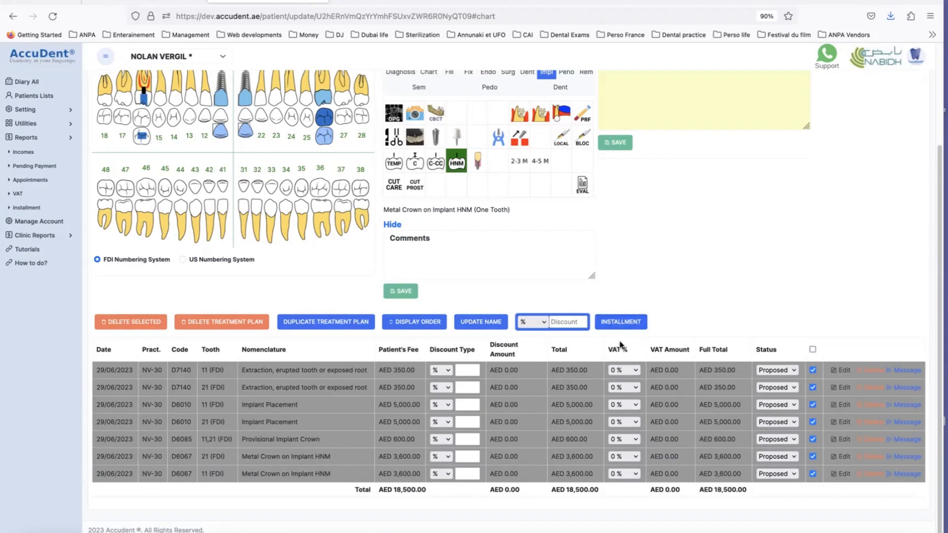
{"action": "left_click", "coordinate": [620, 322]}
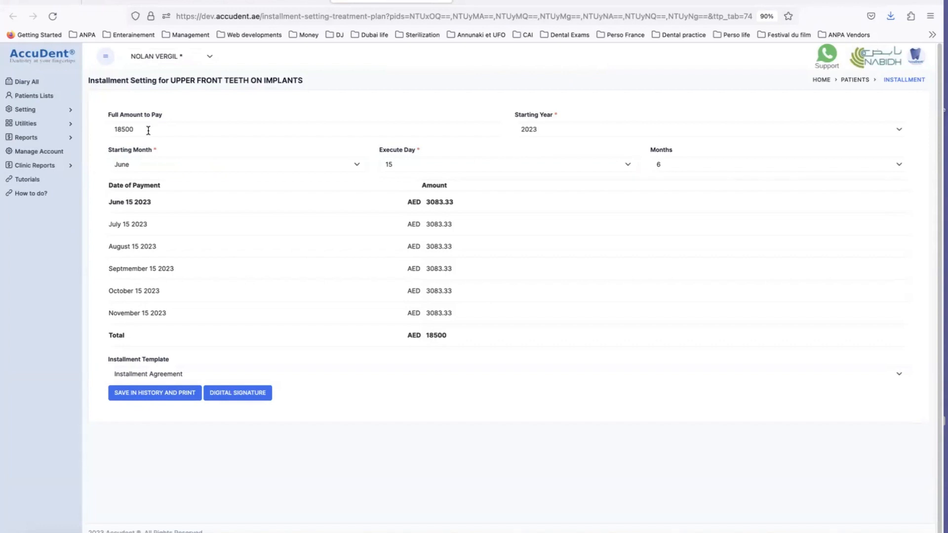
Step: Schedule the installments to start in June 2023, execute on day 15 and run for 6 months
{"action": "left_click", "coordinate": [547, 129]}
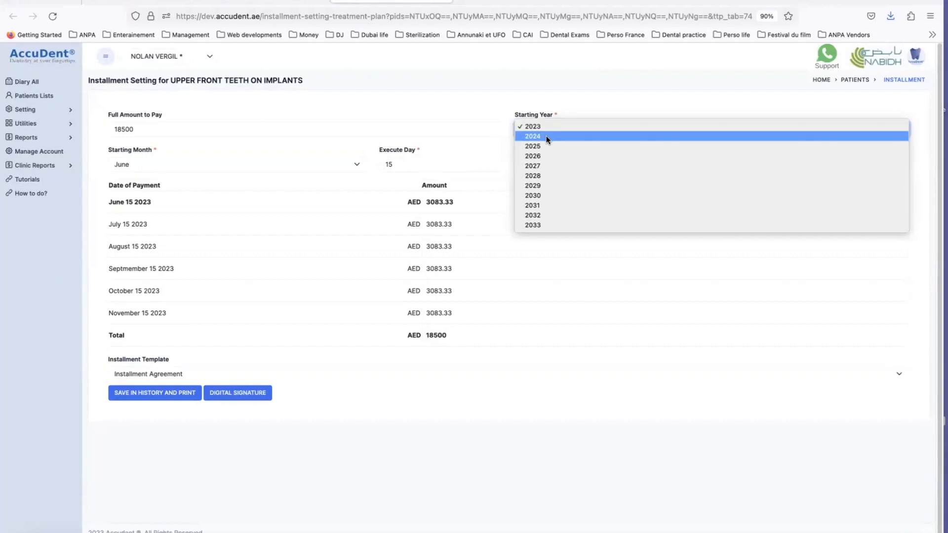
{"action": "left_click", "coordinate": [549, 127]}
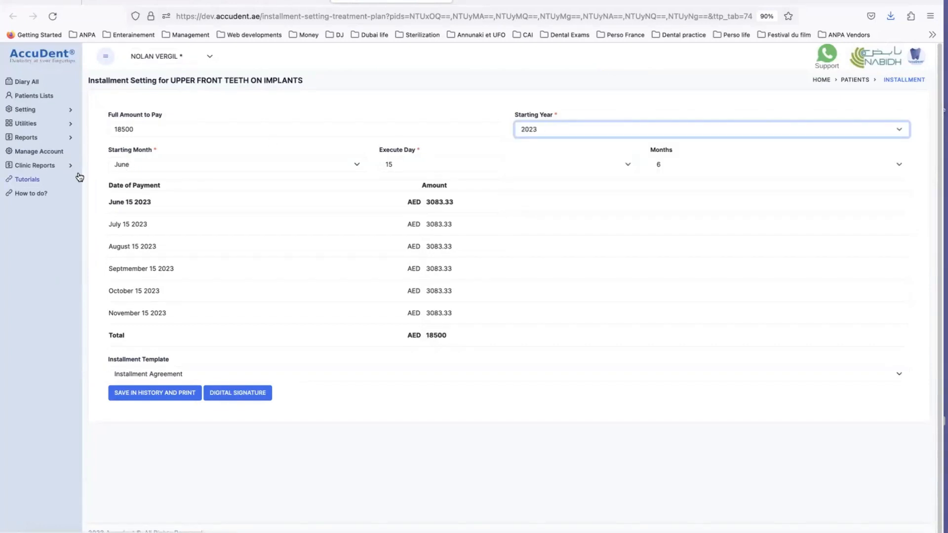
{"action": "left_click", "coordinate": [139, 165]}
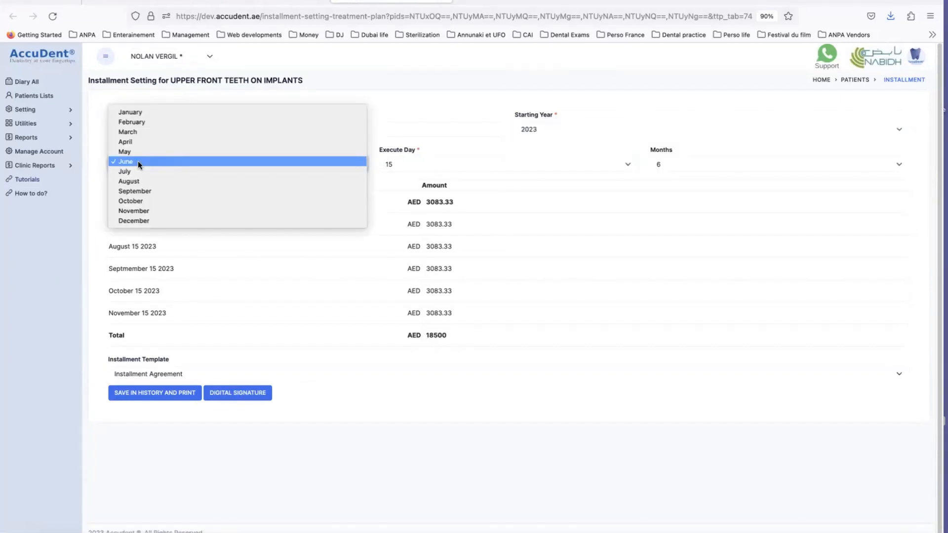
{"action": "left_click", "coordinate": [138, 161]}
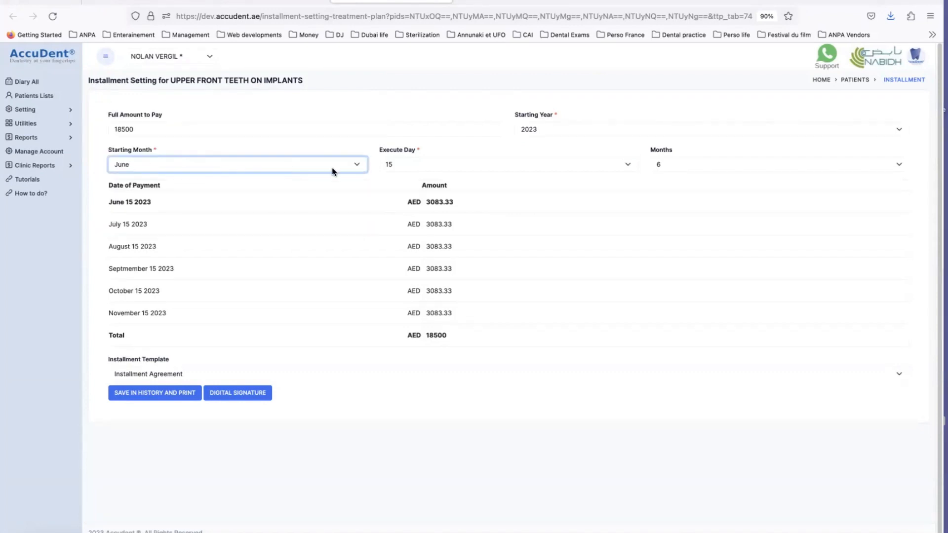
{"action": "left_click", "coordinate": [399, 165]}
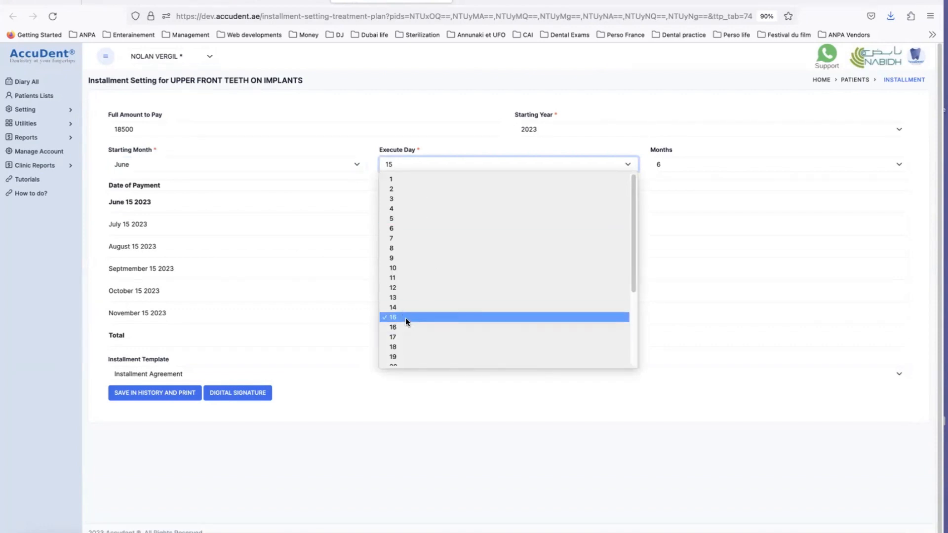
{"action": "left_click", "coordinate": [387, 159]}
{"action": "left_click", "coordinate": [657, 164]}
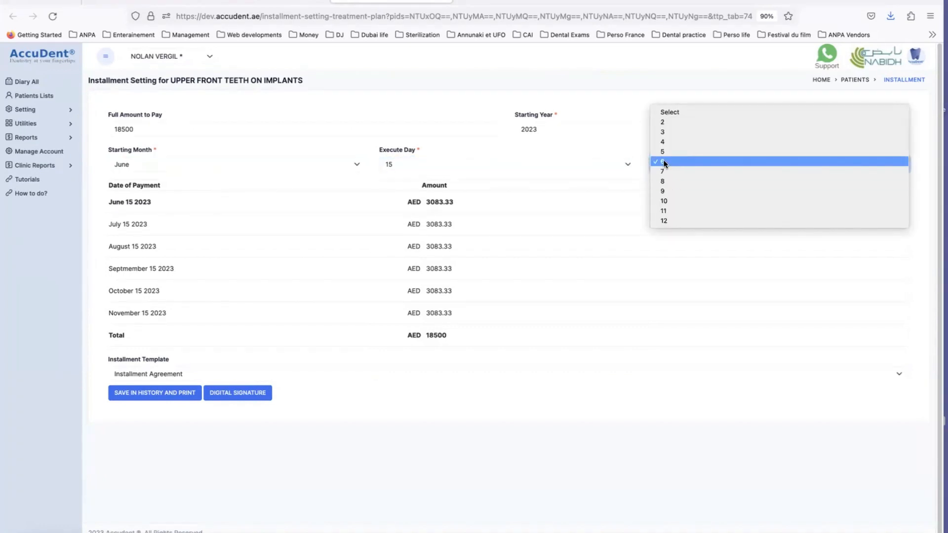
{"action": "left_click", "coordinate": [657, 161]}
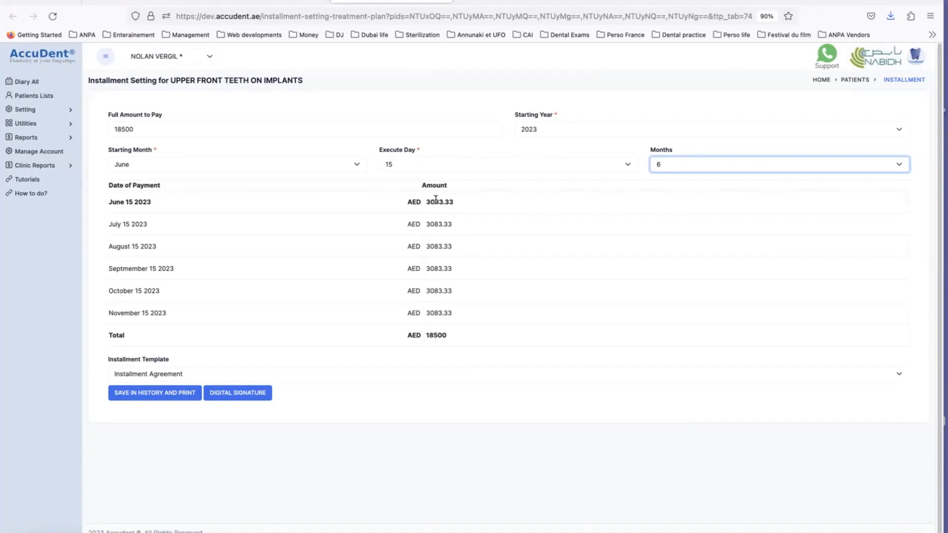
Step: Set the June 15 2023 payment amount to AED 15000
{"action": "left_click_drag", "start_coordinate": [148, 129], "coordinate": [98, 128]}
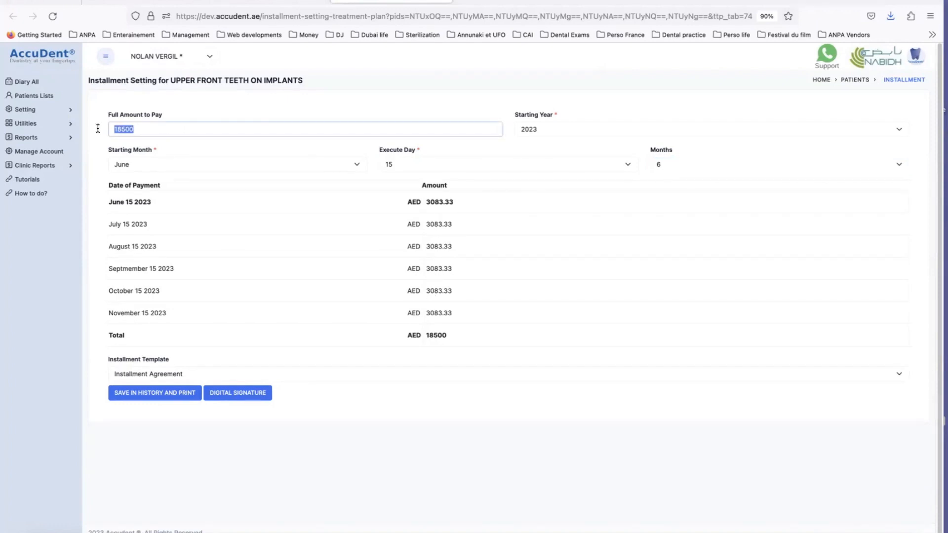
{"action": "left_click", "coordinate": [421, 200]}
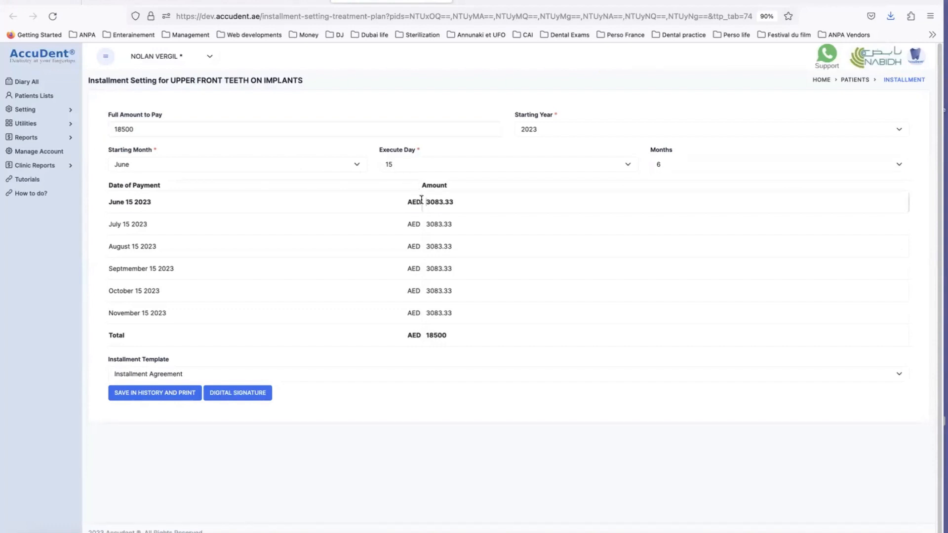
{"action": "left_click_drag", "start_coordinate": [426, 202], "coordinate": [457, 202]}
{"action": "type", "text": "1"}
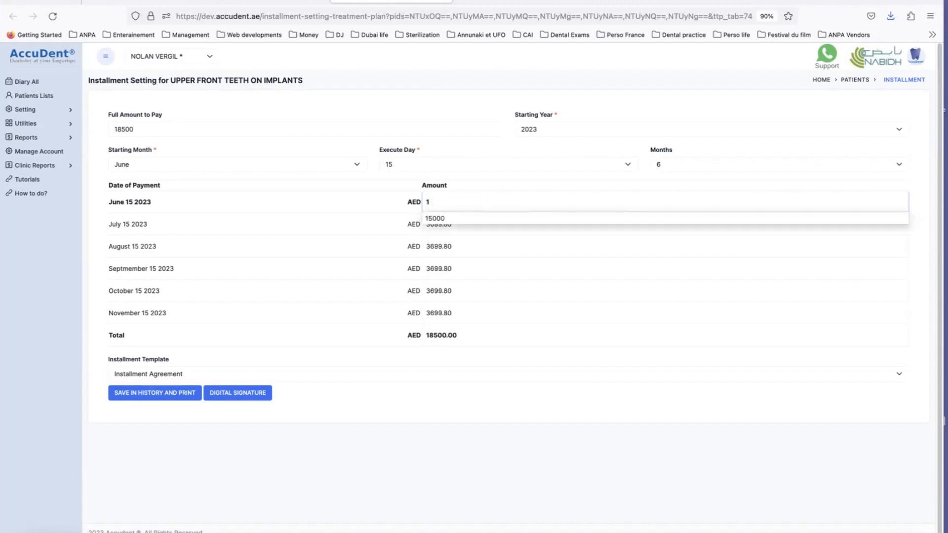
{"action": "type", "text": "5000"}
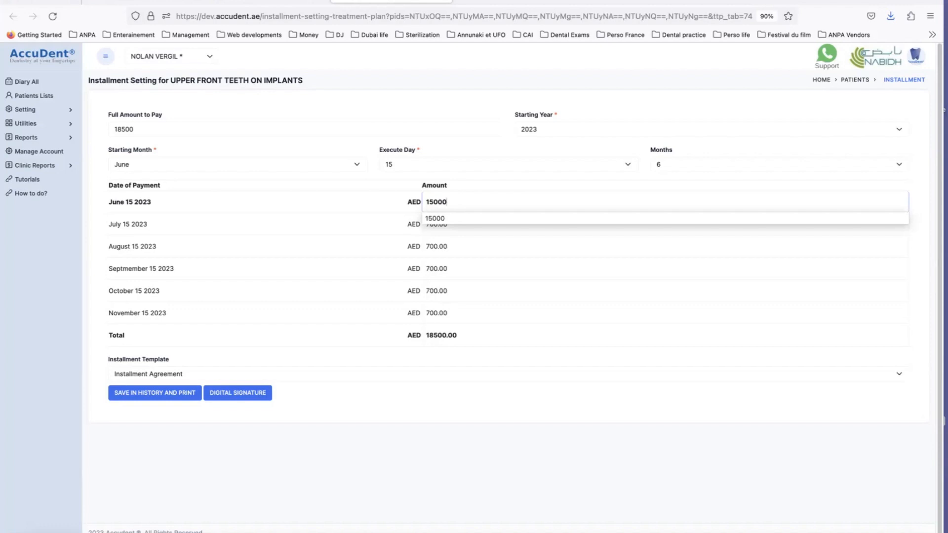
{"action": "key", "text": "Tab"}
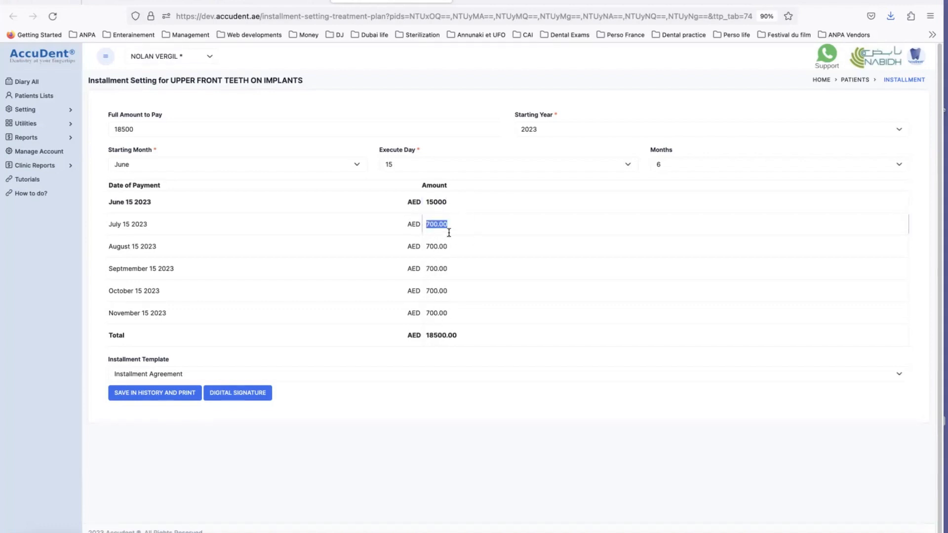
Step: Save the installment plan in history and print it with the Installment Agreement template, then review the generated agreement
{"action": "left_click", "coordinate": [159, 374]}
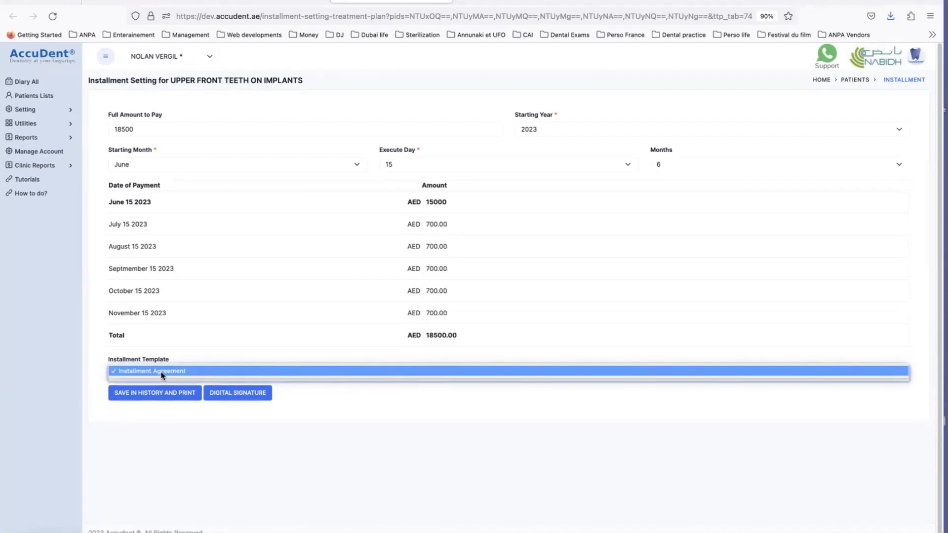
{"action": "left_click", "coordinate": [162, 374]}
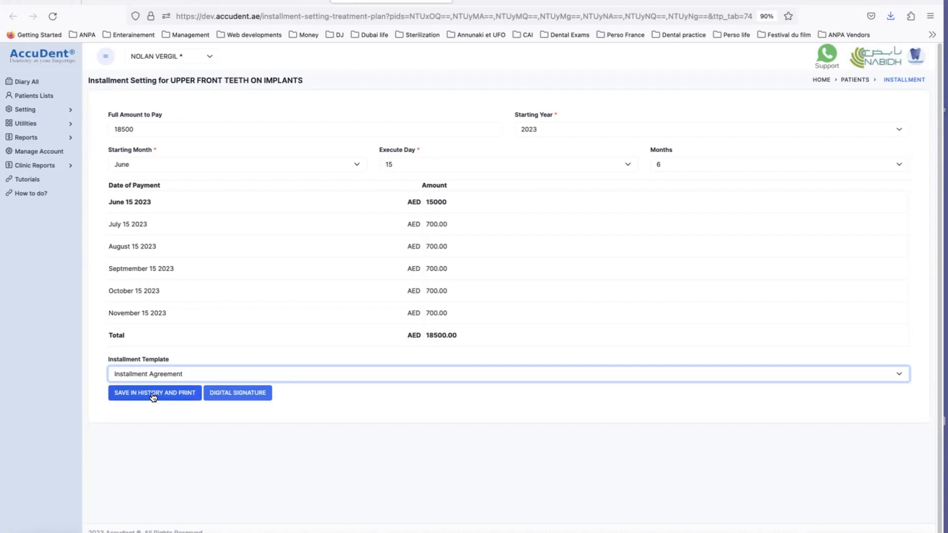
{"action": "left_click", "coordinate": [153, 394]}
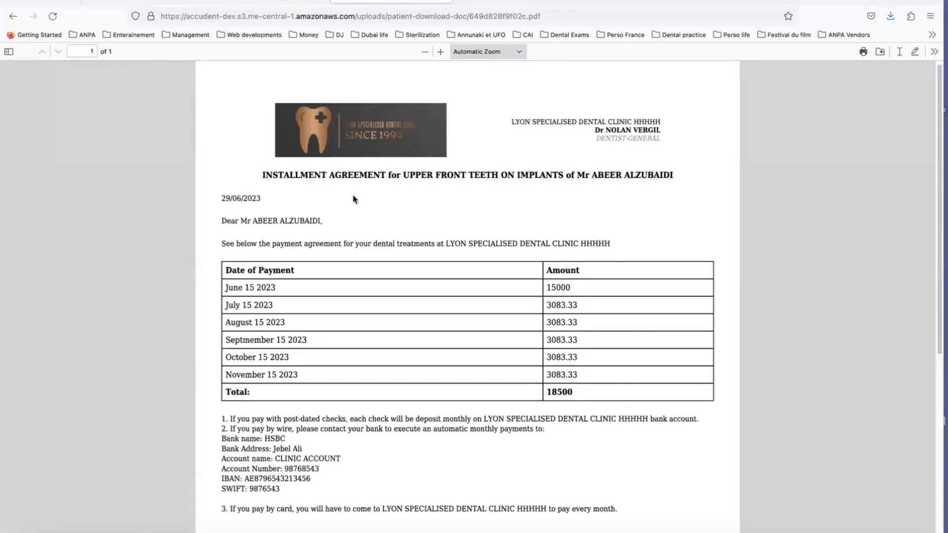
{"action": "scroll", "coordinate": [354, 199], "scroll_direction": "down", "scroll_amount": 5}
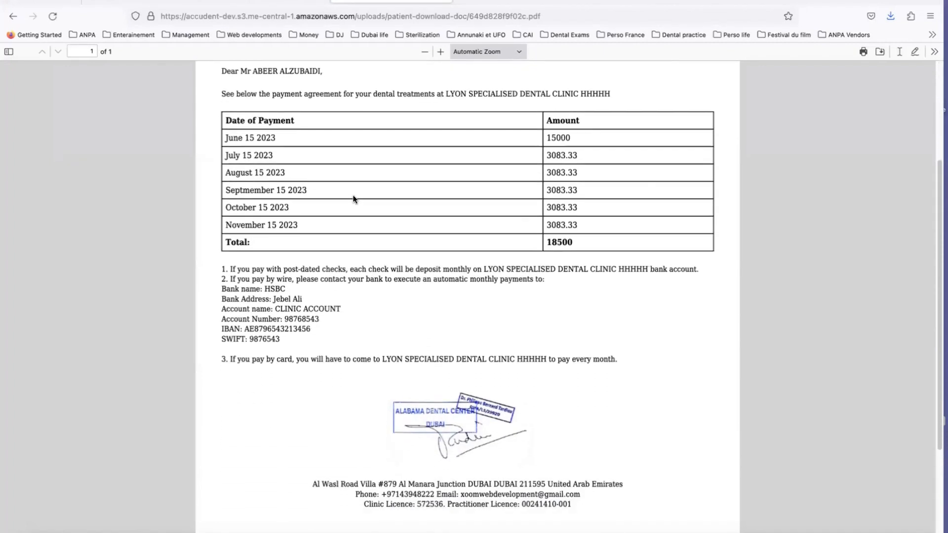
{"action": "scroll", "coordinate": [354, 199], "scroll_direction": "down", "scroll_amount": 5}
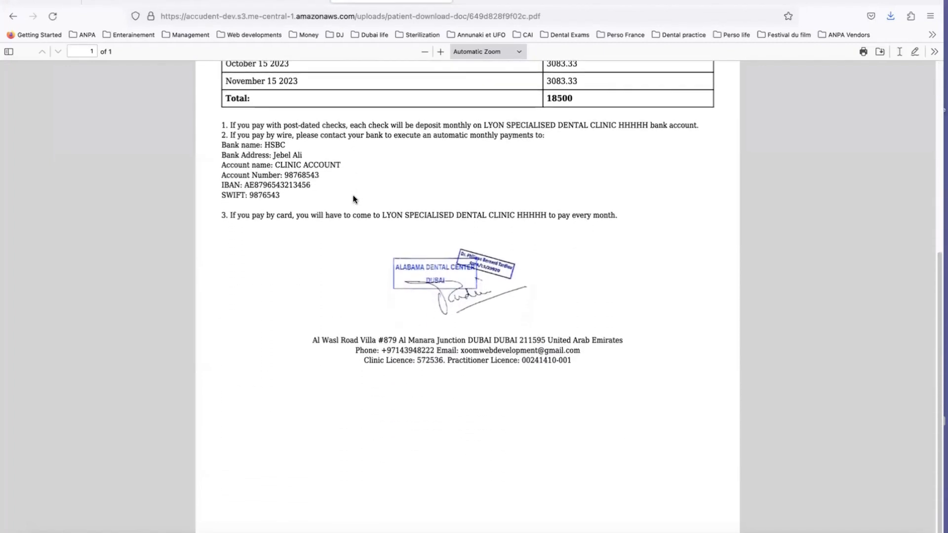
{"action": "scroll", "coordinate": [354, 199], "scroll_direction": "up", "scroll_amount": 10}
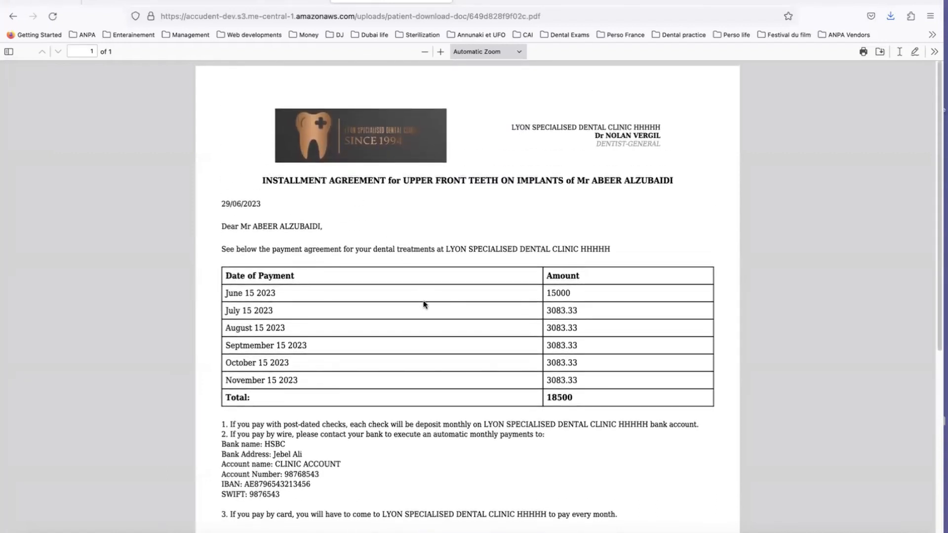
{"action": "scroll", "coordinate": [423, 300], "scroll_direction": "up", "scroll_amount": 1}
{"action": "scroll", "coordinate": [423, 301], "scroll_direction": "down", "scroll_amount": 1}
{"action": "left_click", "coordinate": [444, 1]}
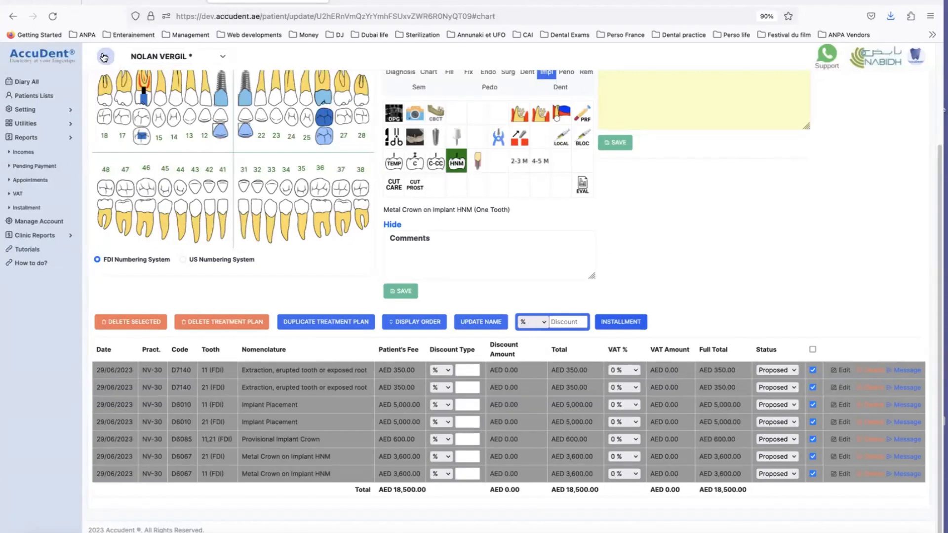
Step: Open the installment report and search it by the patient's first name
{"action": "left_click", "coordinate": [69, 140]}
{"action": "left_click", "coordinate": [33, 139]}
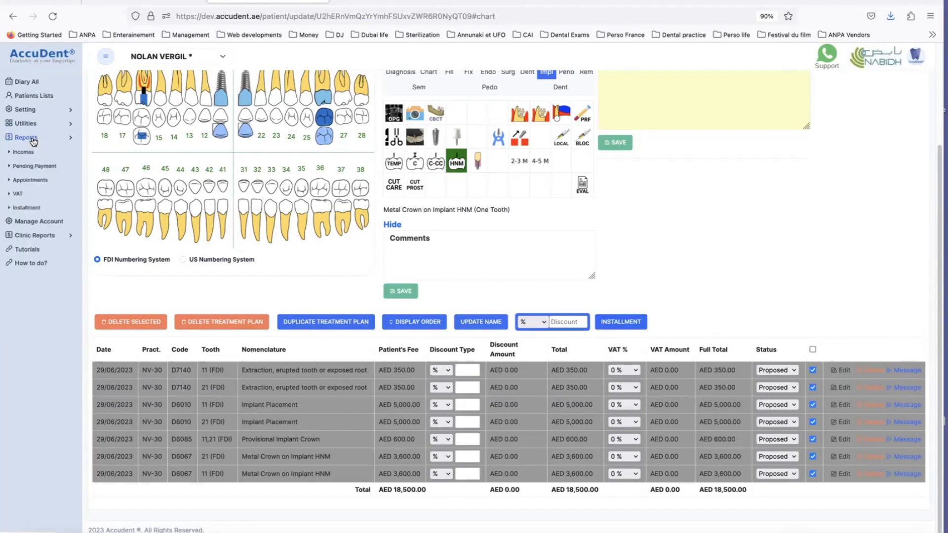
{"action": "left_click", "coordinate": [27, 208]}
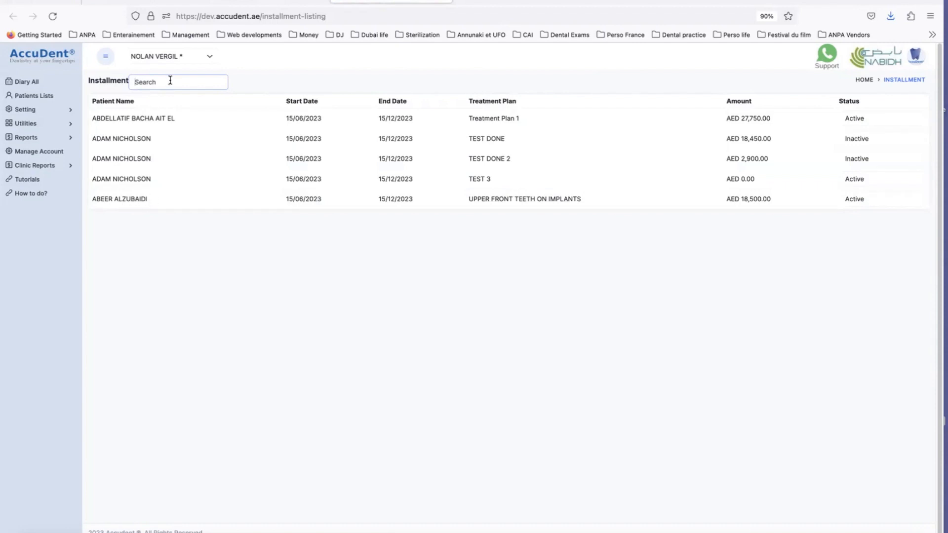
{"action": "type", "text": "ABEER"}
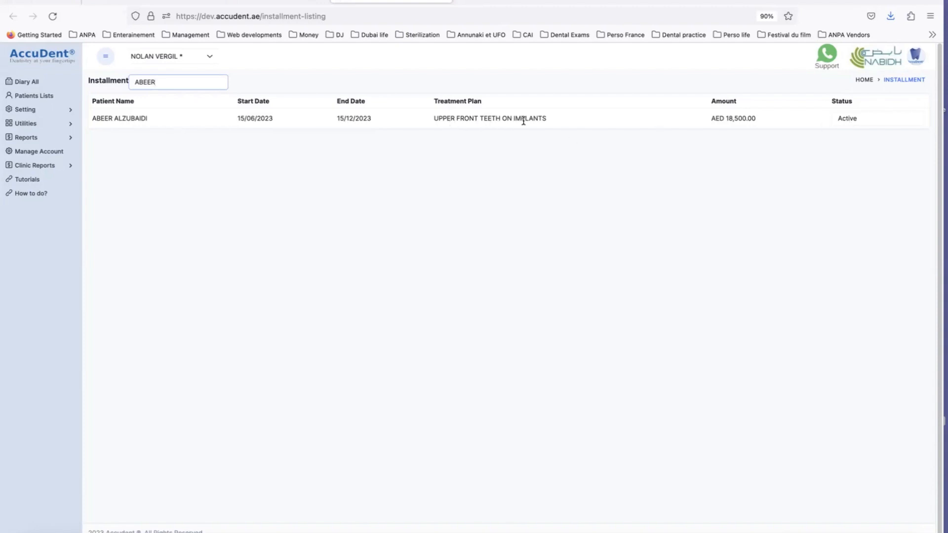
Step: Change the status of the patient's UPPER FRONT TEETH ON IMPLANTS installment to Inactive
{"action": "left_click", "coordinate": [848, 117]}
{"action": "left_click", "coordinate": [853, 127]}
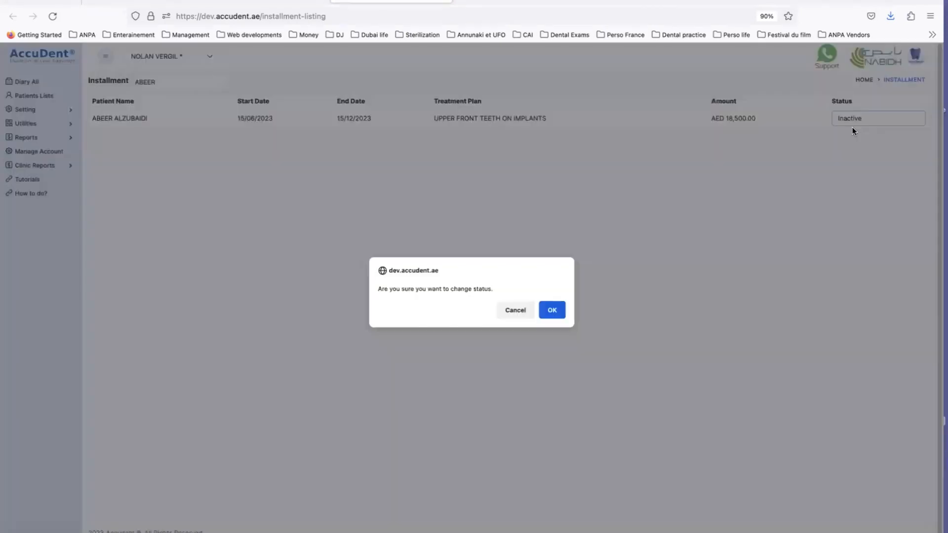
{"action": "left_click", "coordinate": [553, 312]}
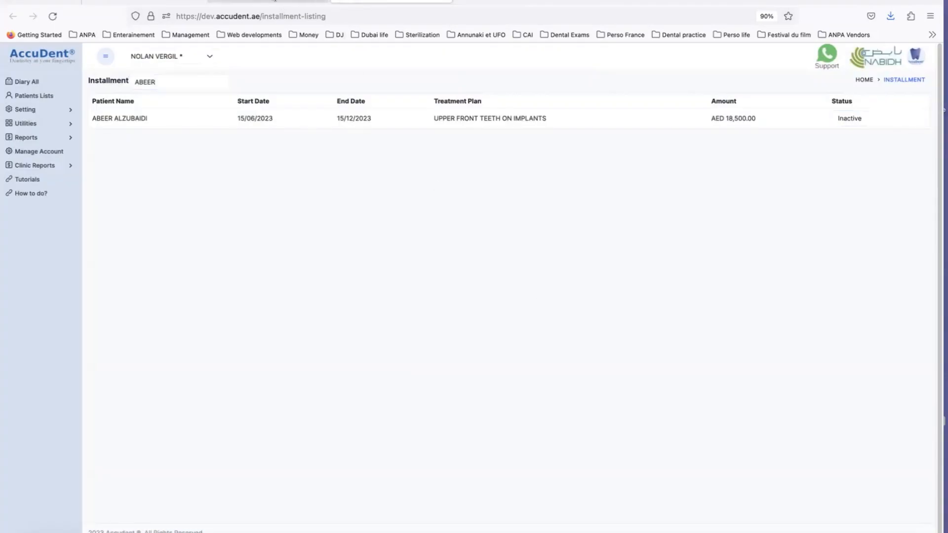
Step: Add a new treatment plan titled DENTURE to the patient's chart and switch to it
{"action": "left_click", "coordinate": [268, 2]}
{"action": "scroll", "coordinate": [368, 296], "scroll_direction": "up", "scroll_amount": 3}
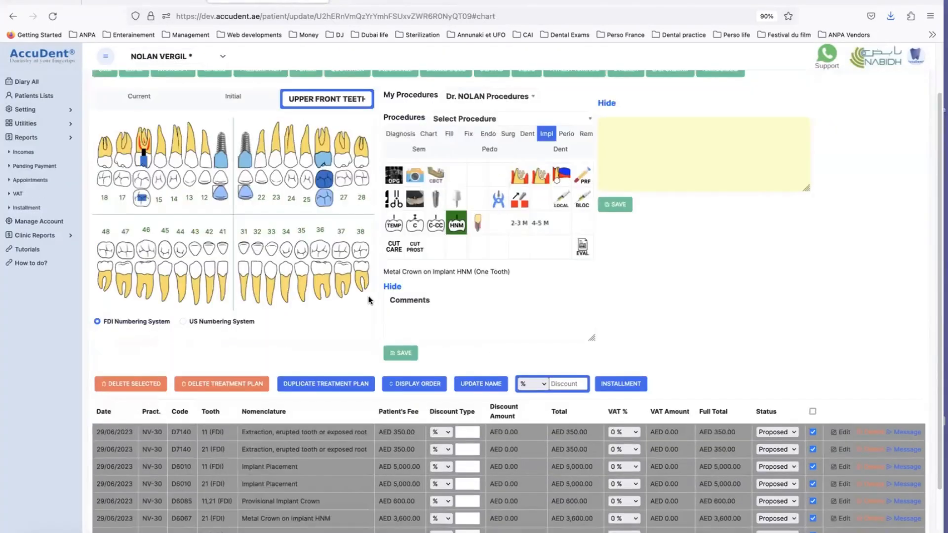
{"action": "scroll", "coordinate": [368, 295], "scroll_direction": "down", "scroll_amount": 1}
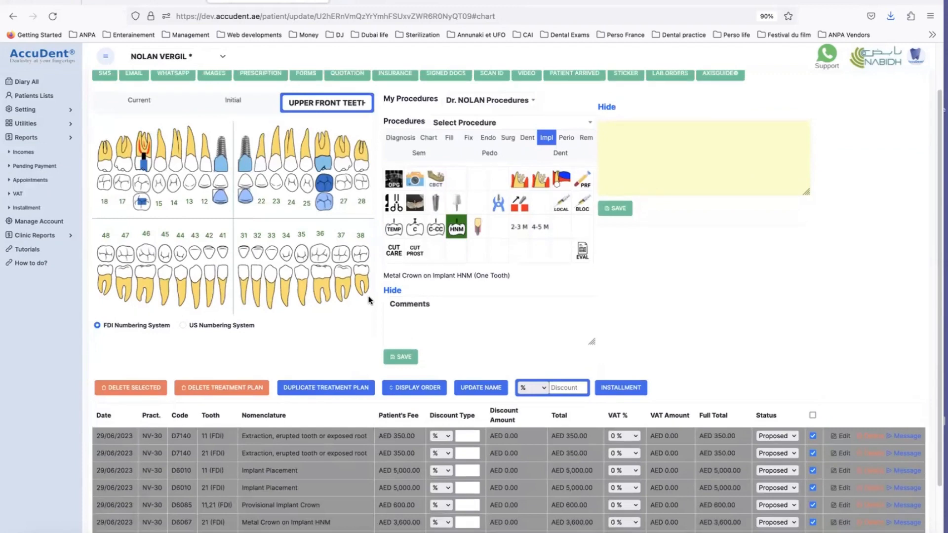
{"action": "left_click", "coordinate": [353, 102]}
{"action": "left_click", "coordinate": [341, 113]}
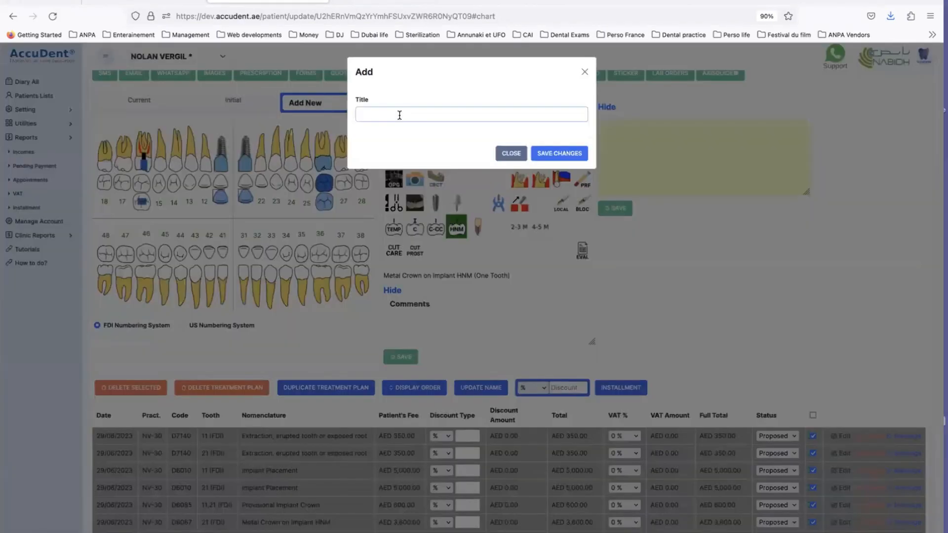
{"action": "left_click", "coordinate": [399, 115]}
{"action": "type", "text": "DENTURE"}
{"action": "left_click", "coordinate": [555, 153]}
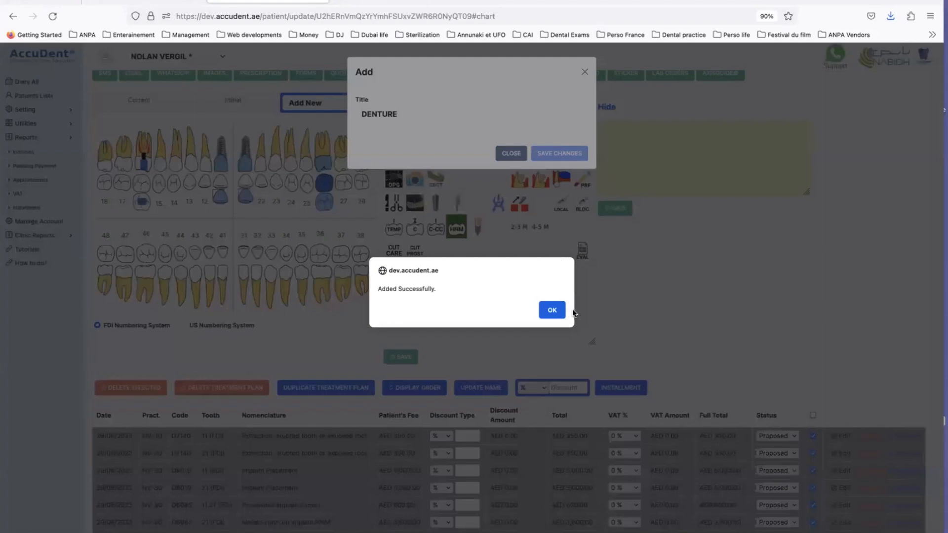
{"action": "left_click", "coordinate": [552, 310]}
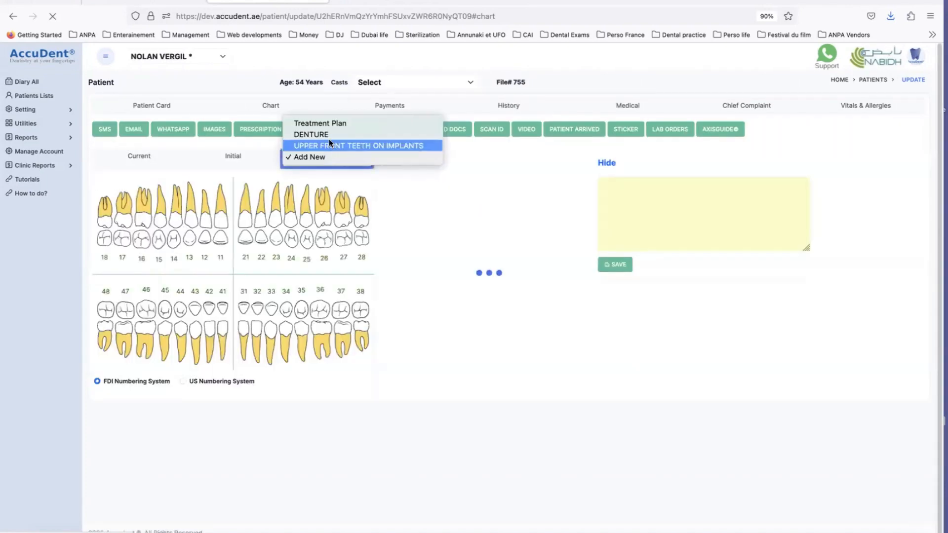
{"action": "left_click", "coordinate": [328, 134]}
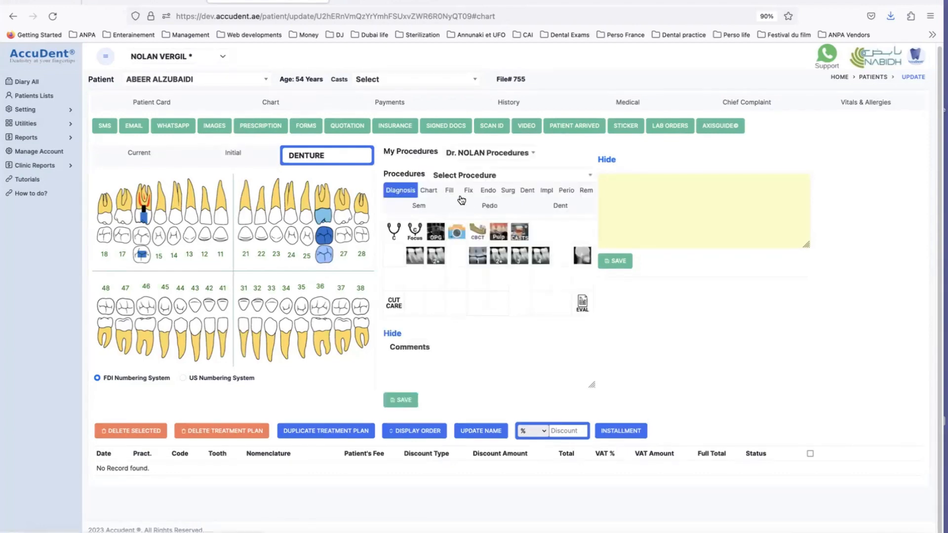
Step: Add the surgical procedure for extraction of an erupted tooth or exposed root to teeth 11 and 21 in the DENTURE plan
{"action": "left_click", "coordinate": [508, 191]}
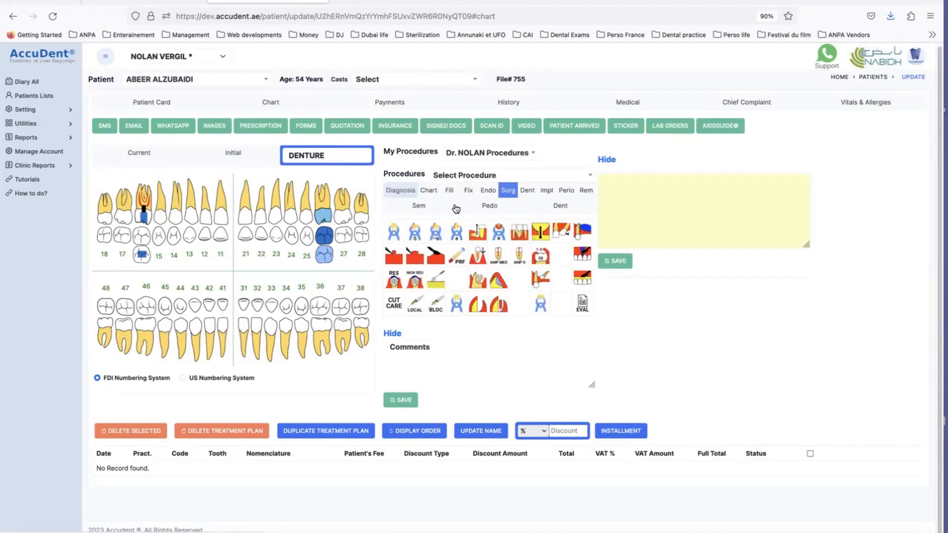
{"action": "left_click", "coordinate": [394, 233]}
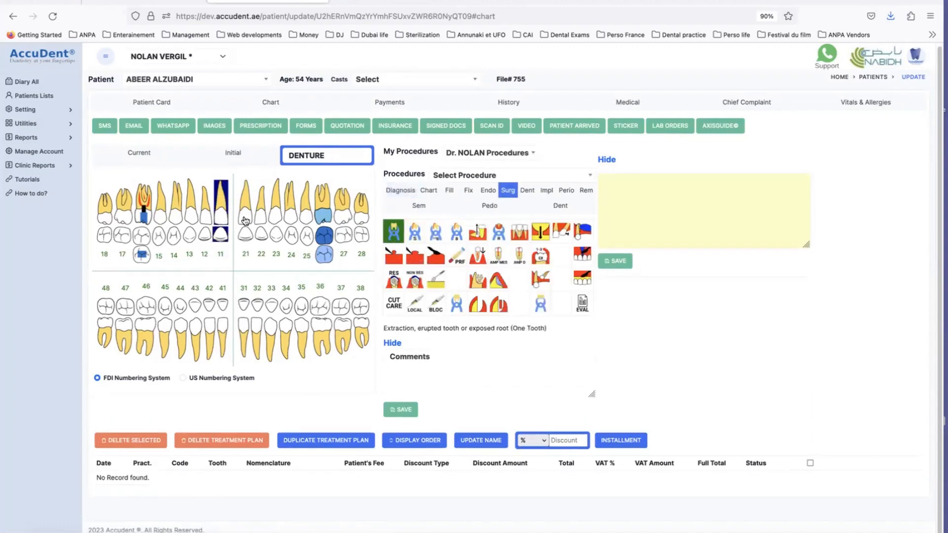
Step: Add a removable maxillary partial denture with resin base covering teeth 11 and 21 to the DENTURE plan
{"action": "left_click", "coordinate": [587, 191]}
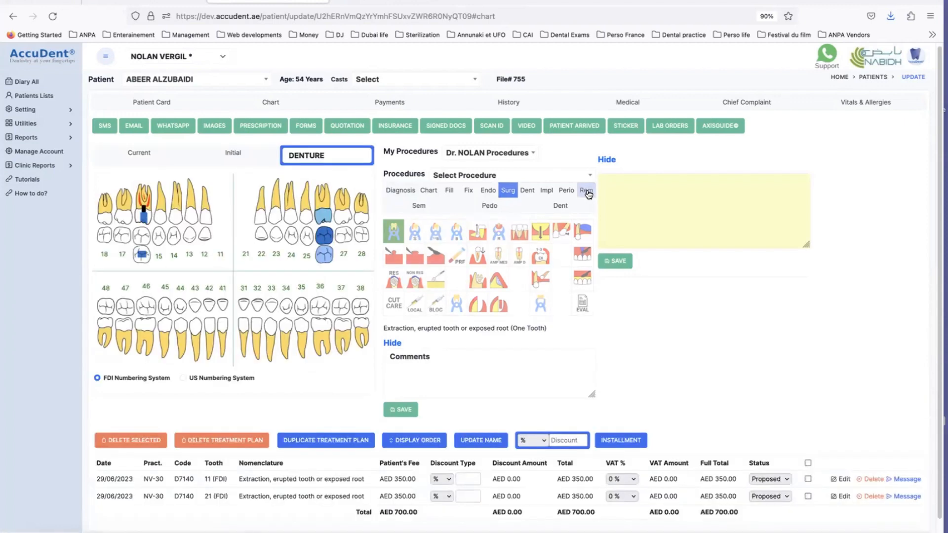
{"action": "left_click", "coordinate": [520, 235]}
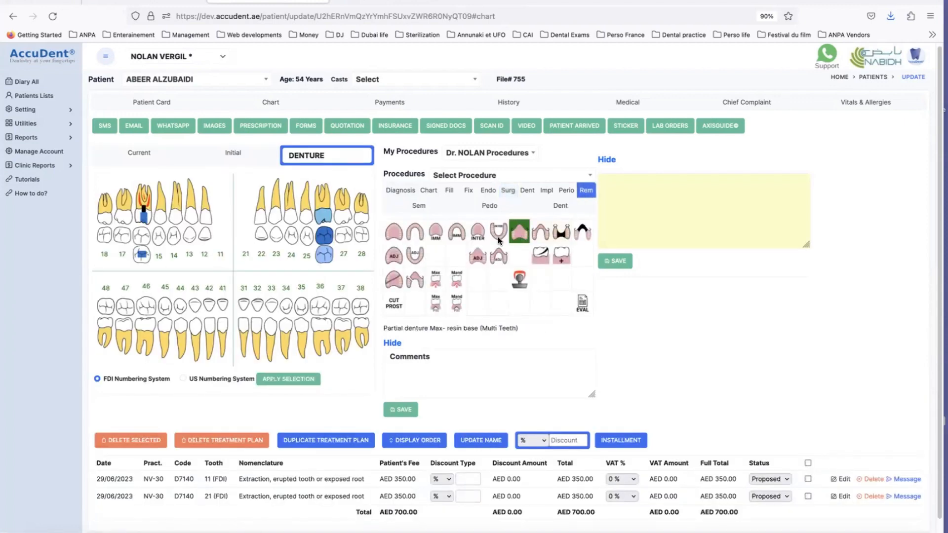
{"action": "left_click", "coordinate": [222, 231]}
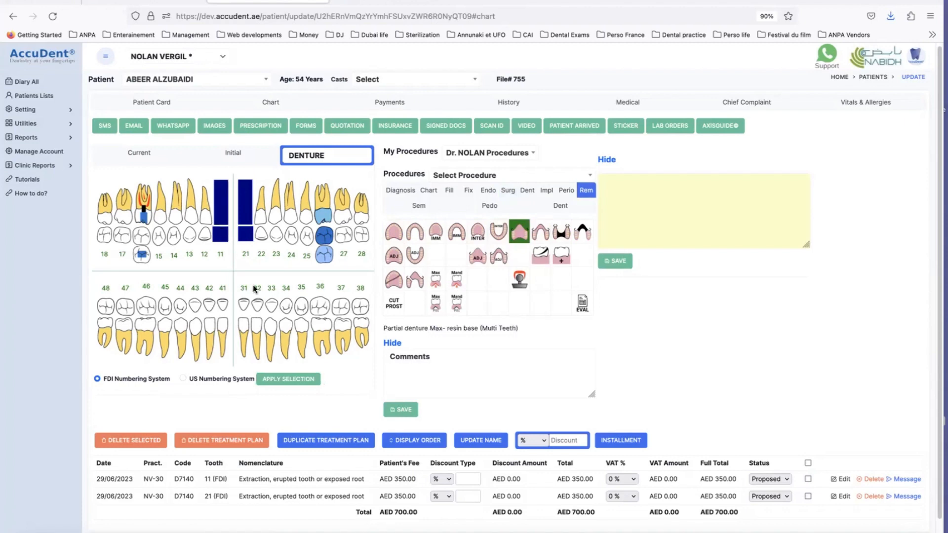
{"action": "left_click", "coordinate": [276, 381]}
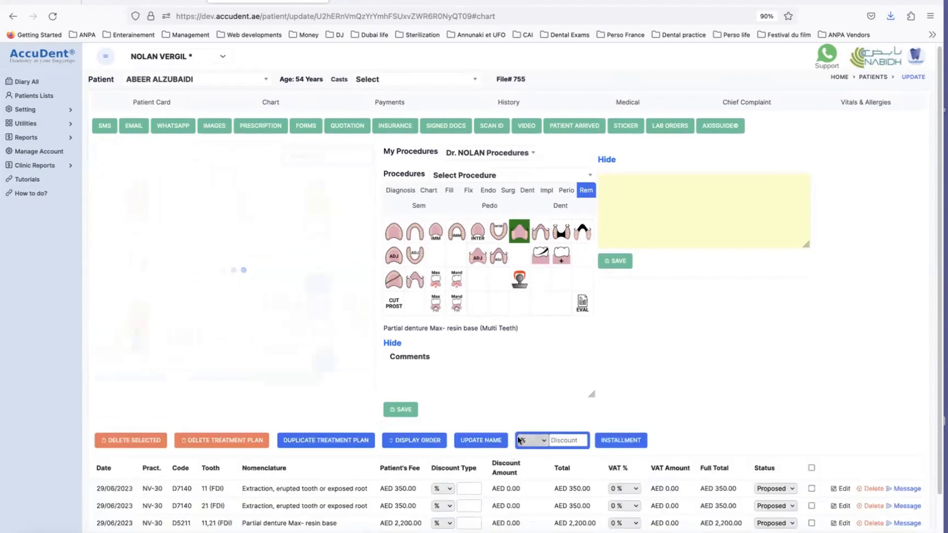
Step: Select both extractions and the partial denture in the DENTURE plan and open the installment setting for them
{"action": "scroll", "coordinate": [279, 443], "scroll_direction": "down", "scroll_amount": 1}
{"action": "left_click", "coordinate": [278, 443]}
{"action": "left_click", "coordinate": [279, 457]}
{"action": "left_click", "coordinate": [280, 472]}
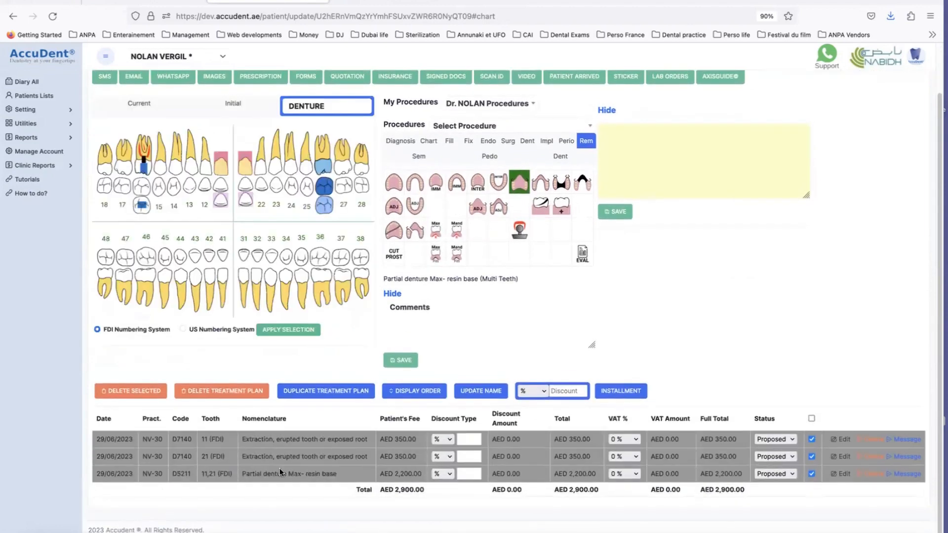
{"action": "left_click", "coordinate": [621, 391]}
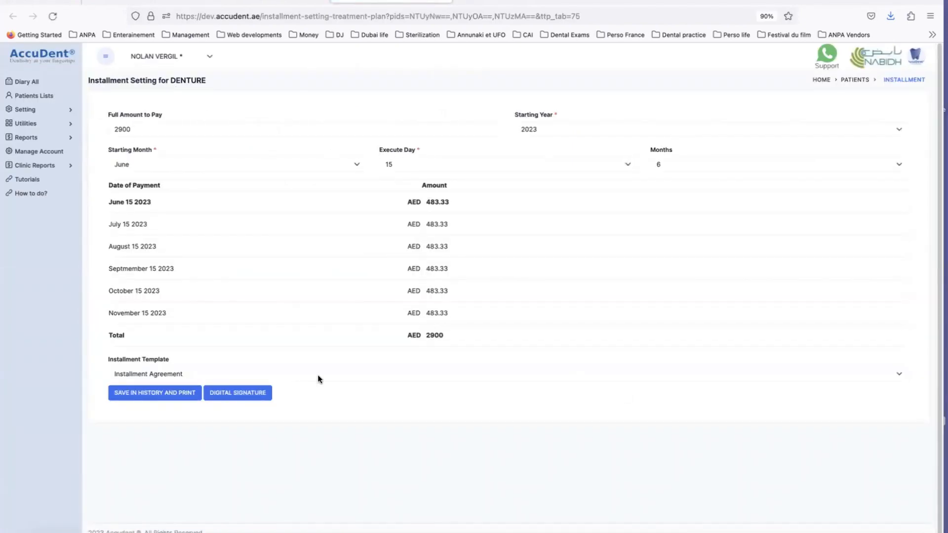
Step: Save the DENTURE installment plan in history and print it, then review the agreement's payment schedule, bank details and payment terms
{"action": "left_click", "coordinate": [168, 394]}
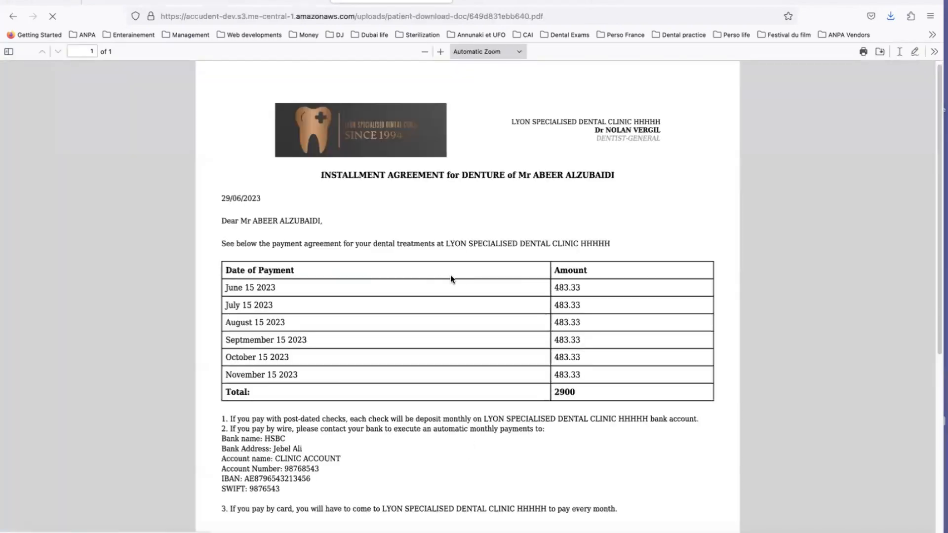
{"action": "scroll", "coordinate": [591, 210], "scroll_direction": "down", "scroll_amount": 3}
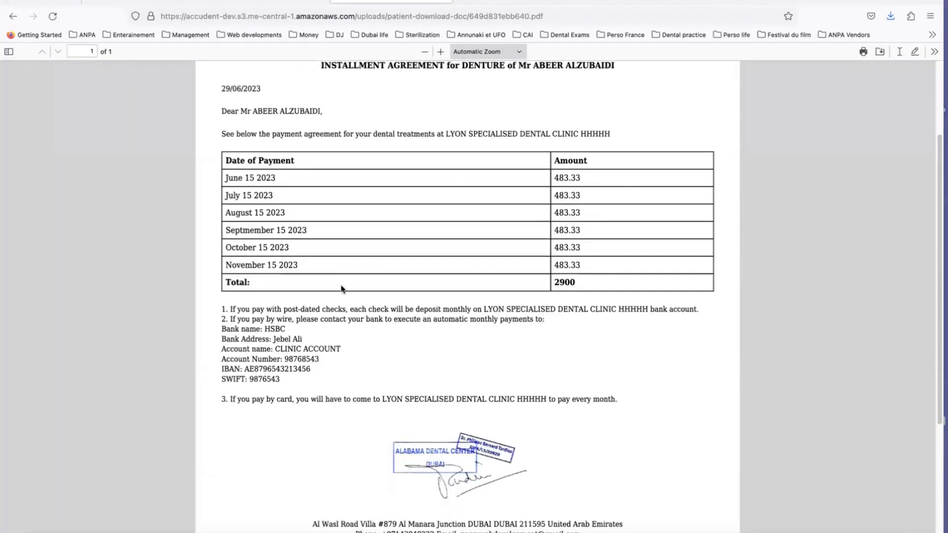
{"action": "scroll", "coordinate": [577, 339], "scroll_direction": "down", "scroll_amount": 1}
{"action": "scroll", "coordinate": [577, 340], "scroll_direction": "down", "scroll_amount": 3}
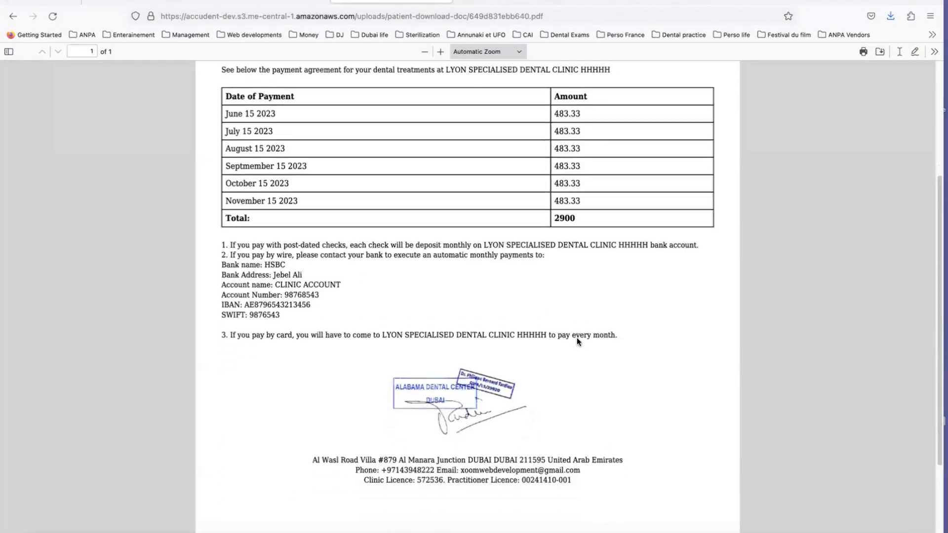
{"action": "scroll", "coordinate": [577, 341], "scroll_direction": "up", "scroll_amount": 1}
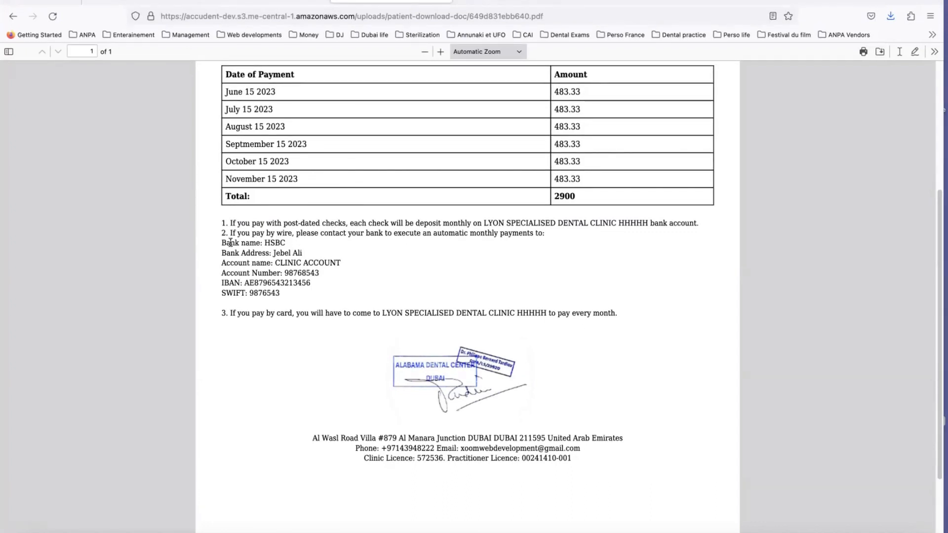
{"action": "left_click_drag", "start_coordinate": [225, 242], "coordinate": [311, 300]}
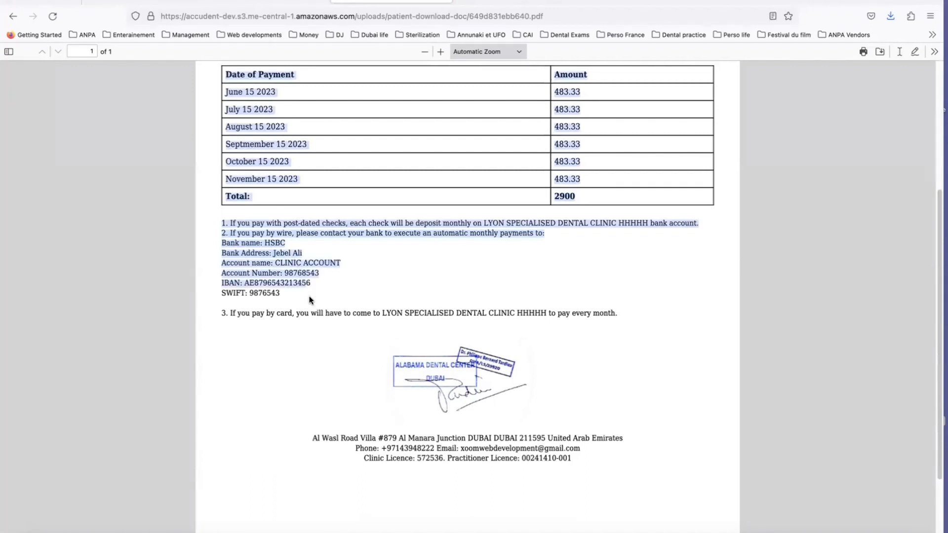
{"action": "left_click", "coordinate": [308, 300]}
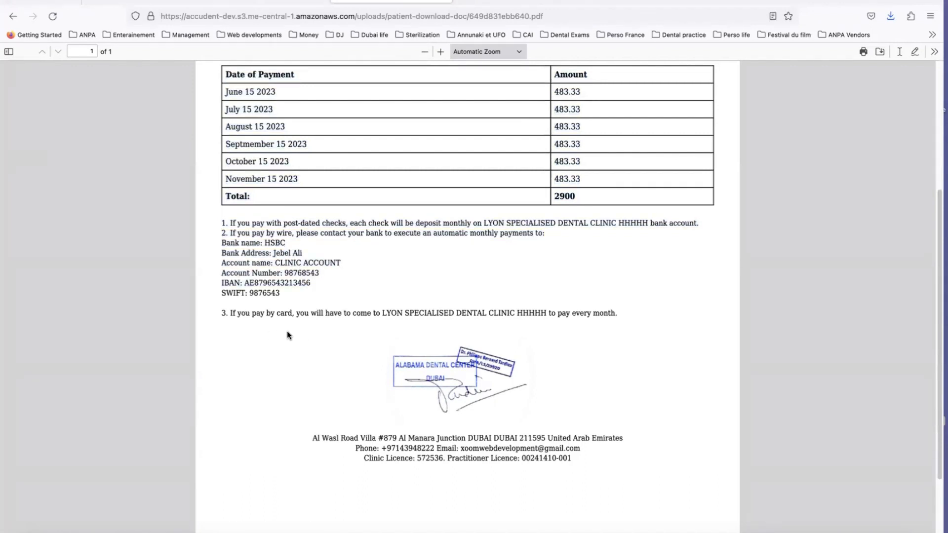
{"action": "scroll", "coordinate": [287, 331], "scroll_direction": "up", "scroll_amount": 5}
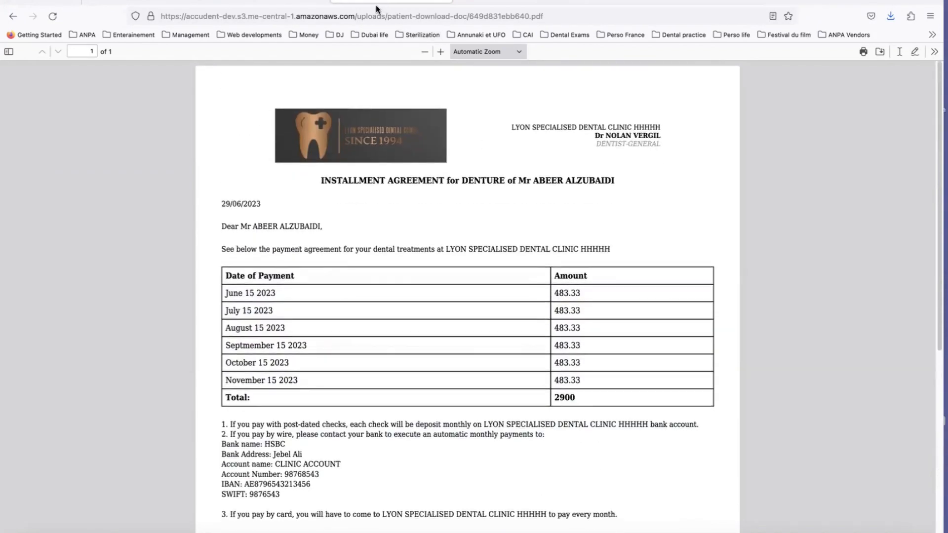
Step: Open the installment report from the patient's chart and change the status of the patient's DENTURE installment to Inactive
{"action": "left_click", "coordinate": [281, 2]}
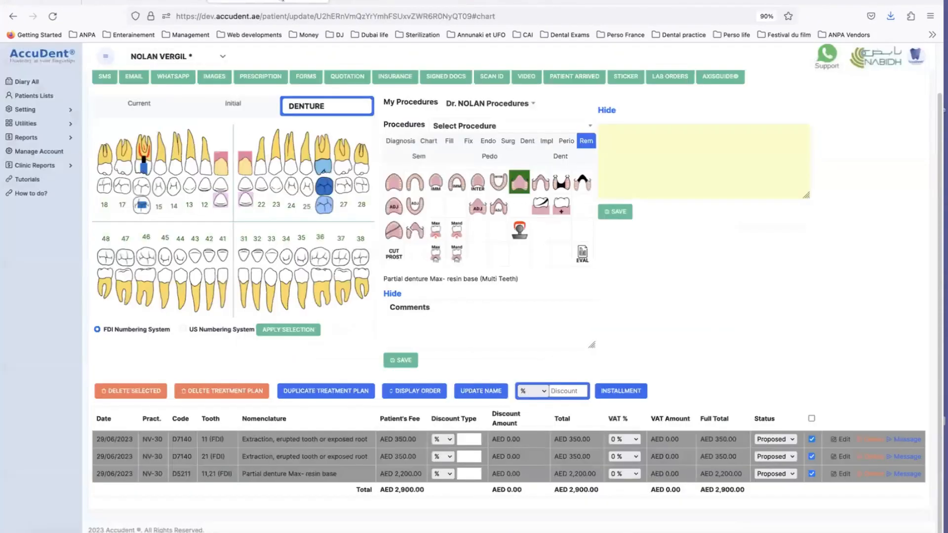
{"action": "left_click", "coordinate": [68, 140]}
{"action": "left_click", "coordinate": [33, 208]}
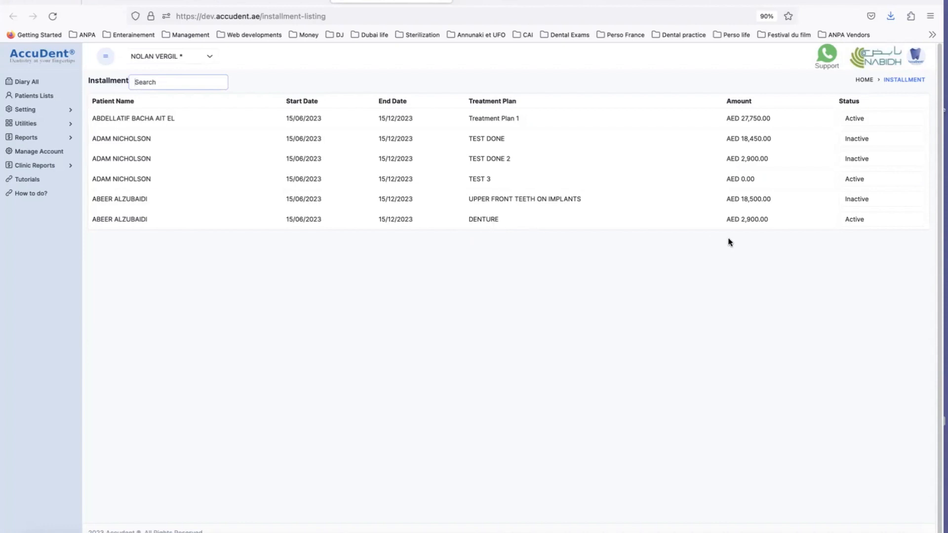
{"action": "left_click", "coordinate": [855, 220]}
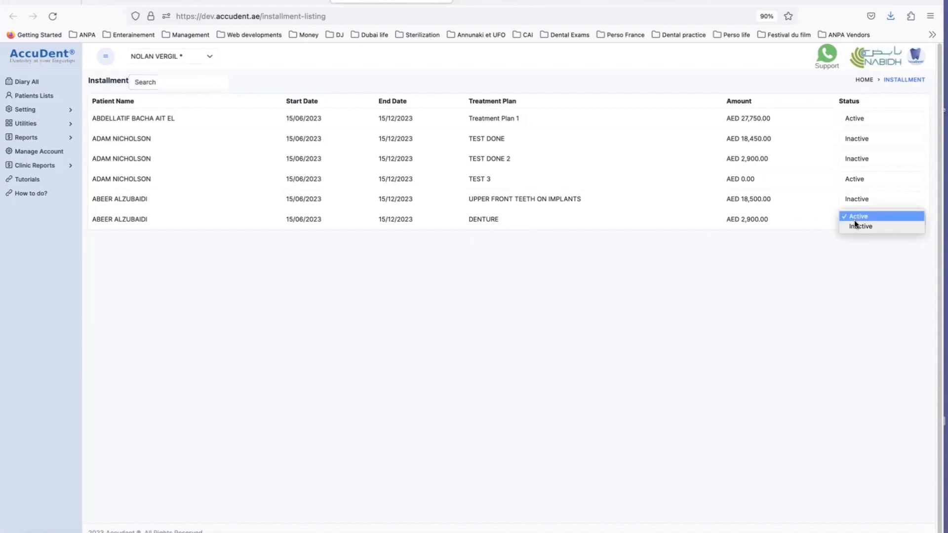
{"action": "left_click", "coordinate": [858, 227]}
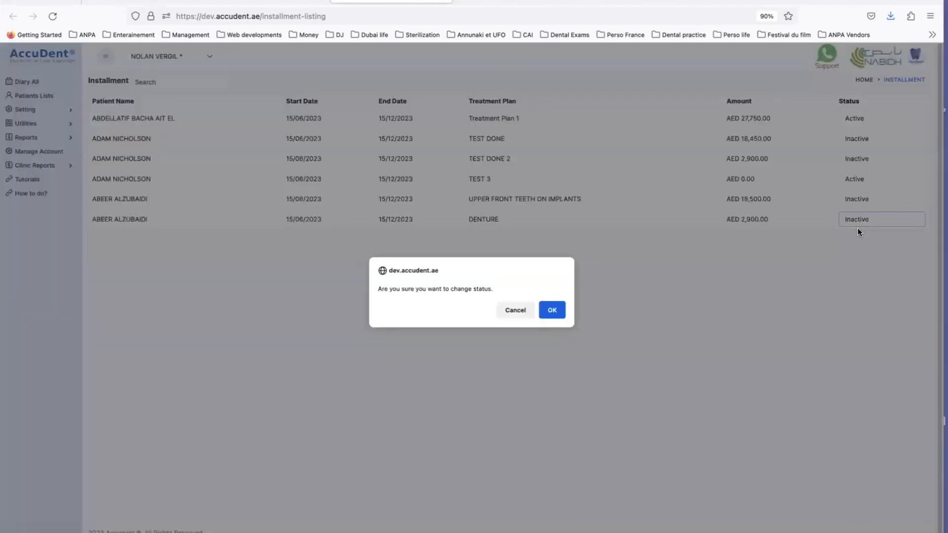
{"action": "left_click", "coordinate": [558, 312]}
Step: Change the status of the patient's UPPER FRONT TEETH ON IMPLANTS installment back to Active
{"action": "left_click", "coordinate": [860, 199]}
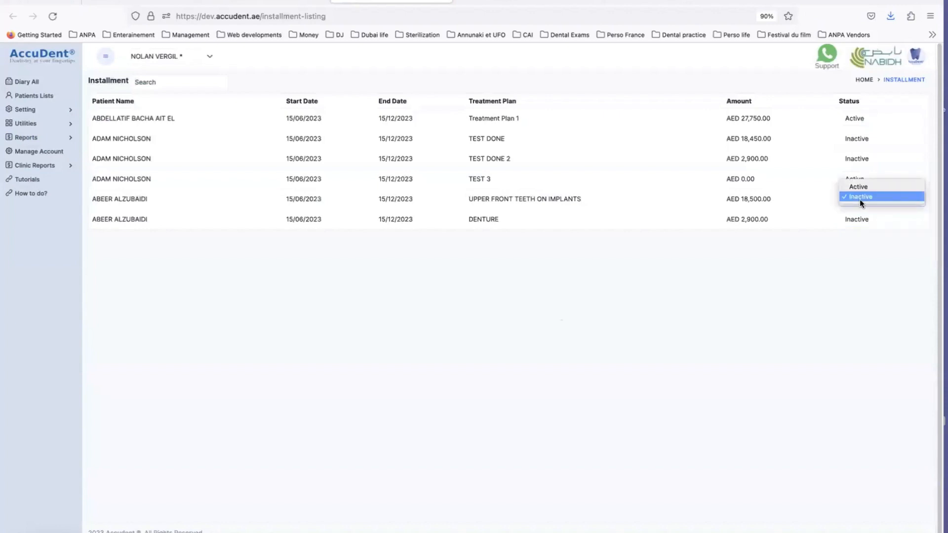
{"action": "left_click", "coordinate": [860, 187]}
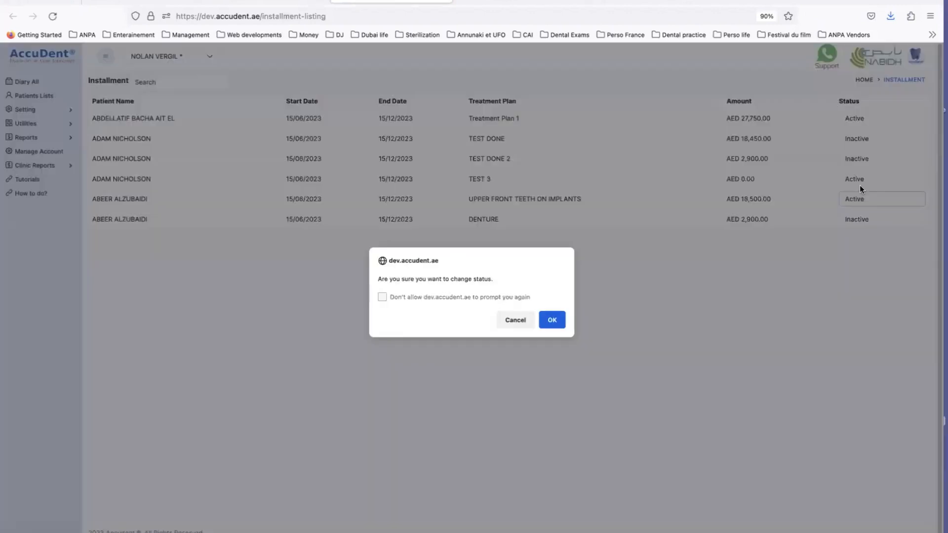
{"action": "left_click", "coordinate": [553, 321]}
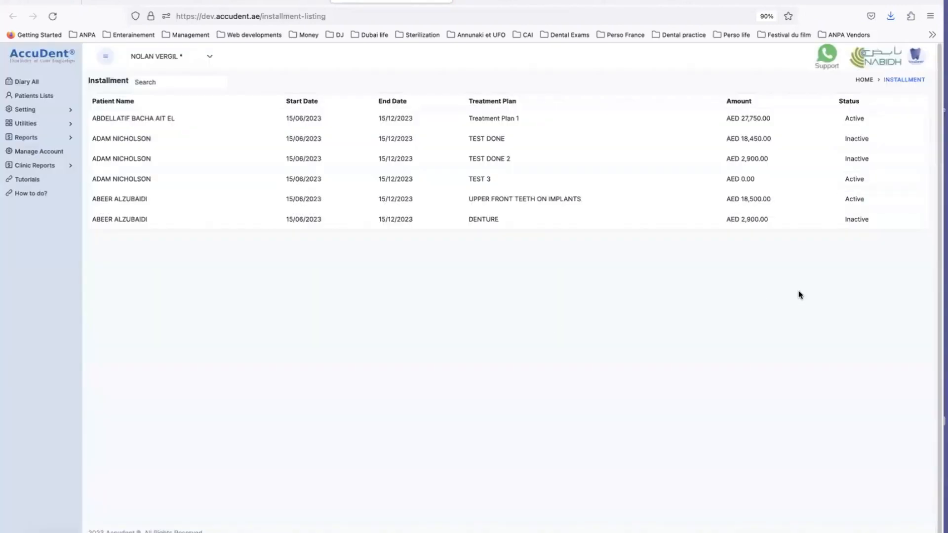